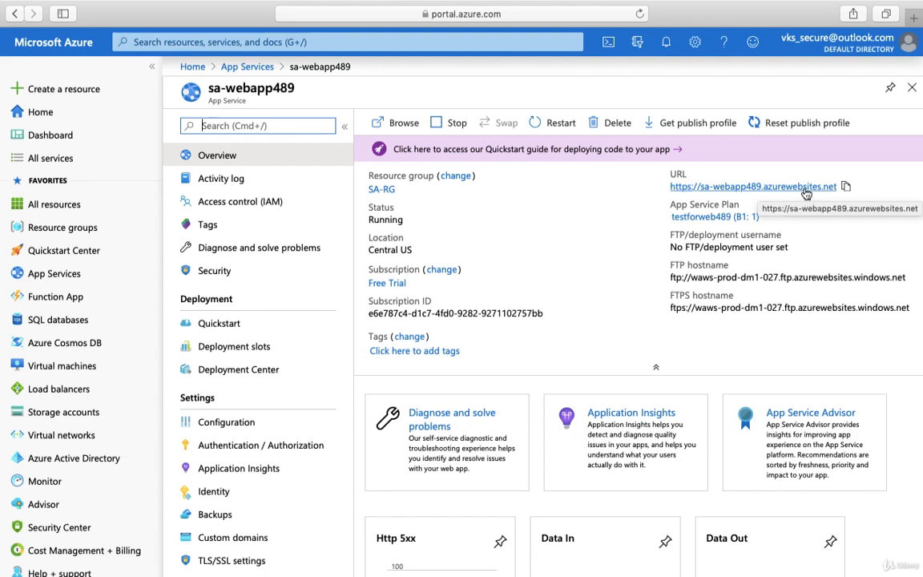
- Open the sa-webapp489 site from its URL to check the page it serves and return to the portal
{"action": "left_click", "coordinate": [805, 195]}
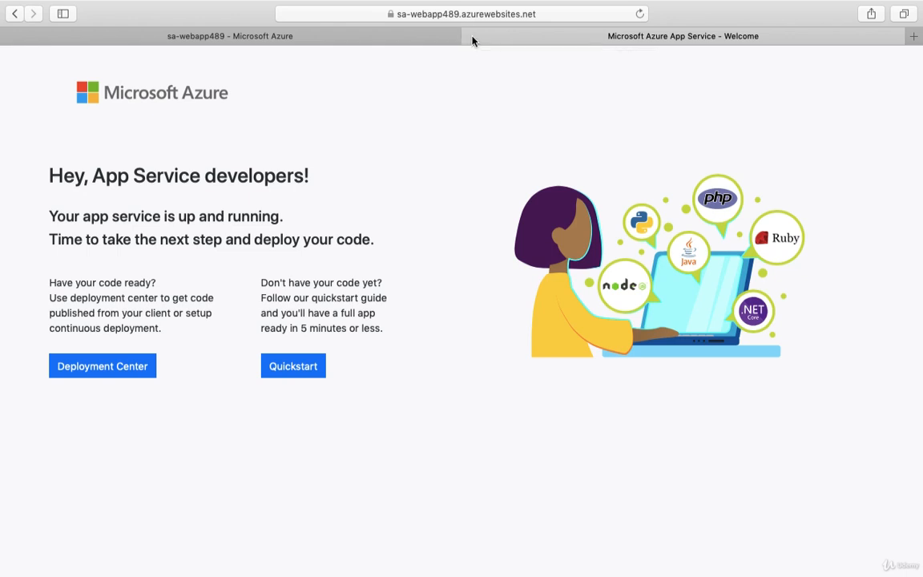
{"action": "left_click", "coordinate": [471, 38]}
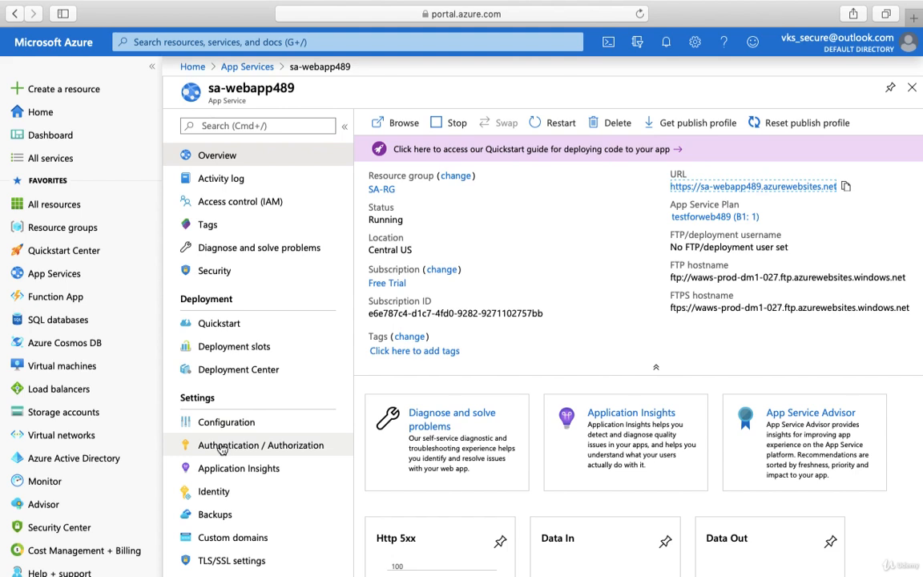
- Turn on App Service Authentication in the Authentication / Authorization settings of sa-webapp489
{"action": "scroll", "coordinate": [224, 446], "scroll_direction": "down", "scroll_amount": 3}
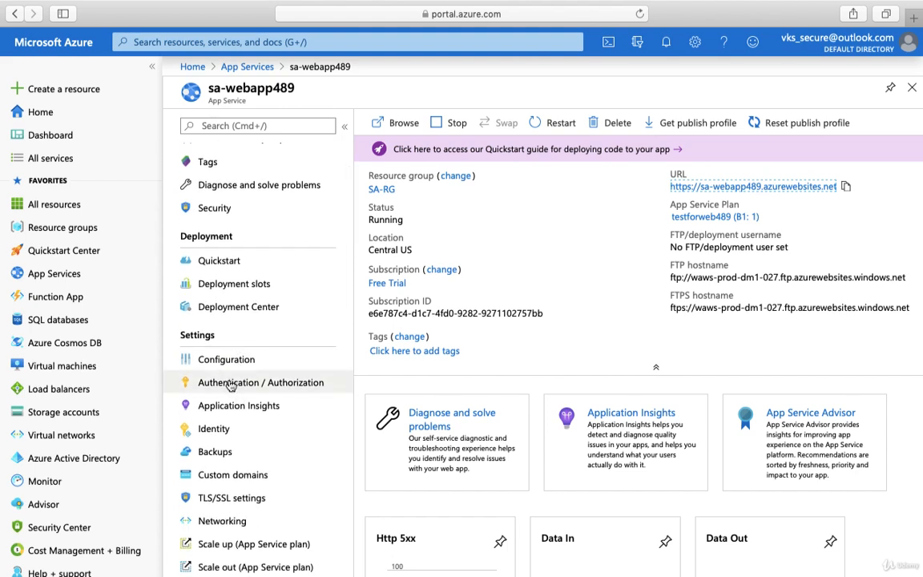
{"action": "left_click", "coordinate": [231, 383]}
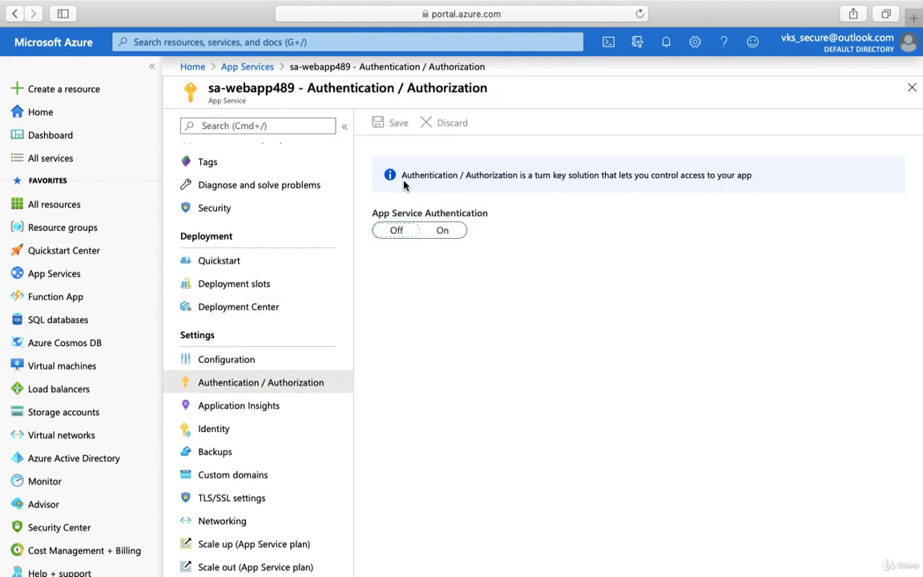
{"action": "left_click", "coordinate": [395, 228]}
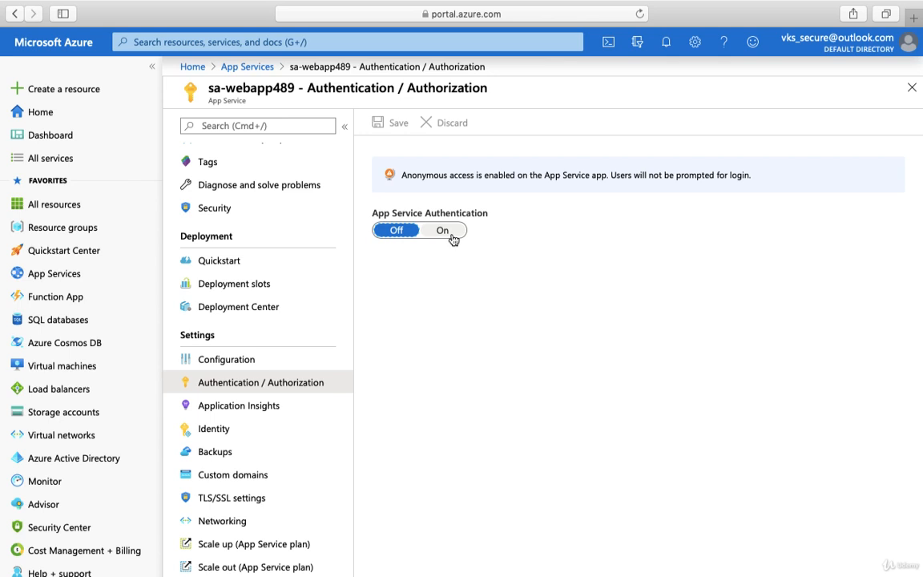
{"action": "left_click", "coordinate": [451, 240]}
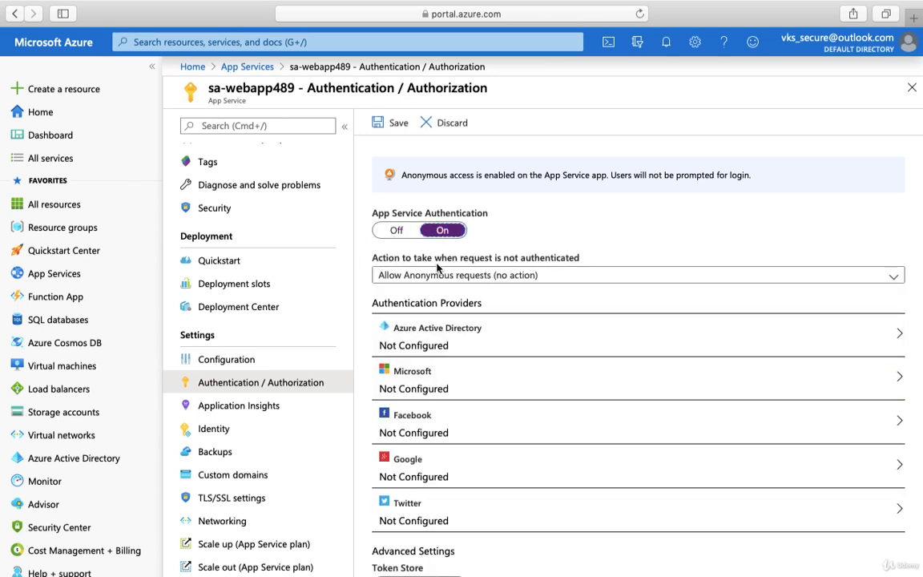
- Try Log in with Facebook as the action for unauthenticated requests and view the Facebook provider's authentication settings
{"action": "left_click", "coordinate": [515, 278]}
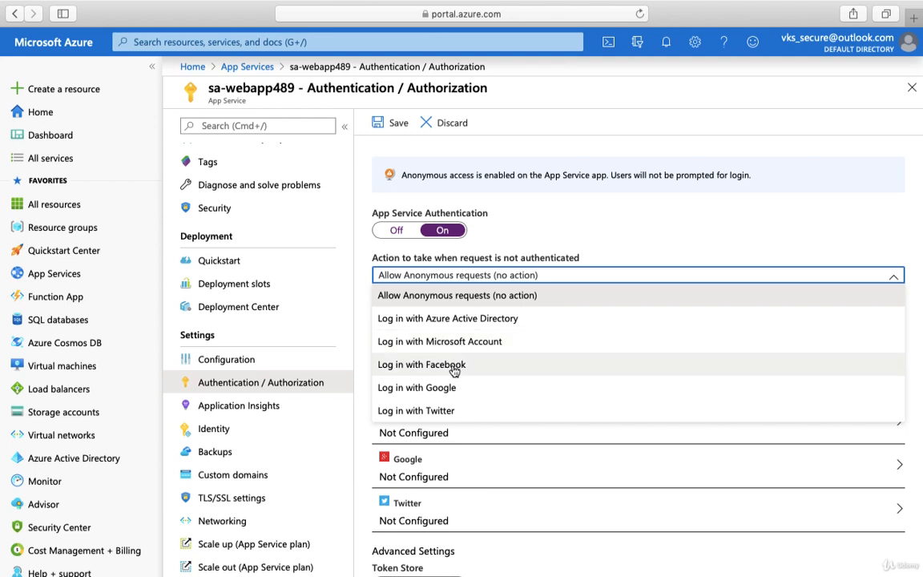
{"action": "left_click", "coordinate": [454, 365]}
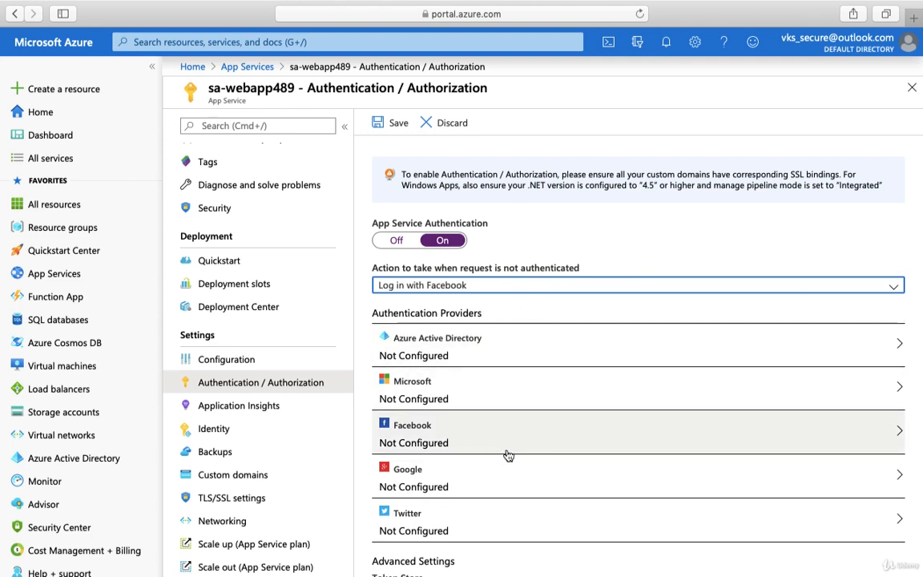
{"action": "left_click", "coordinate": [506, 444]}
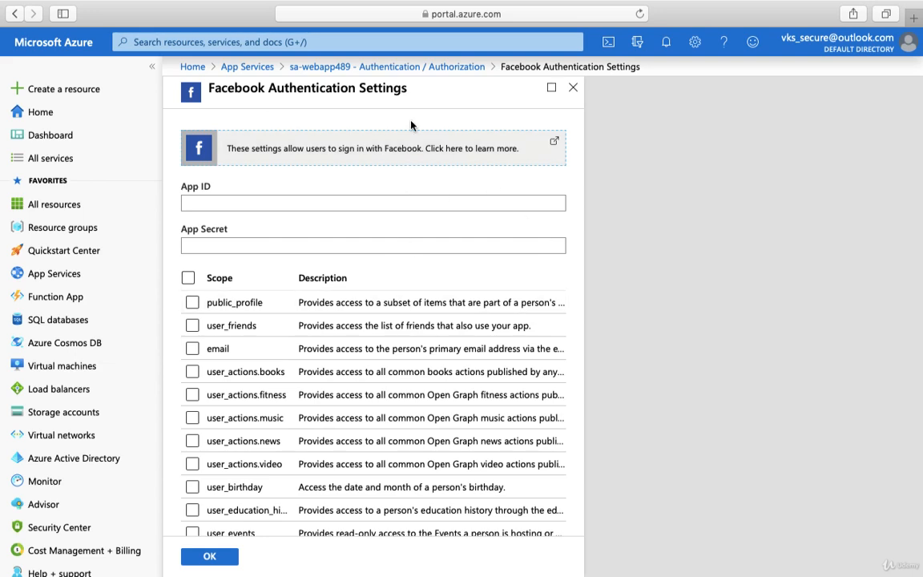
{"action": "left_click", "coordinate": [388, 66]}
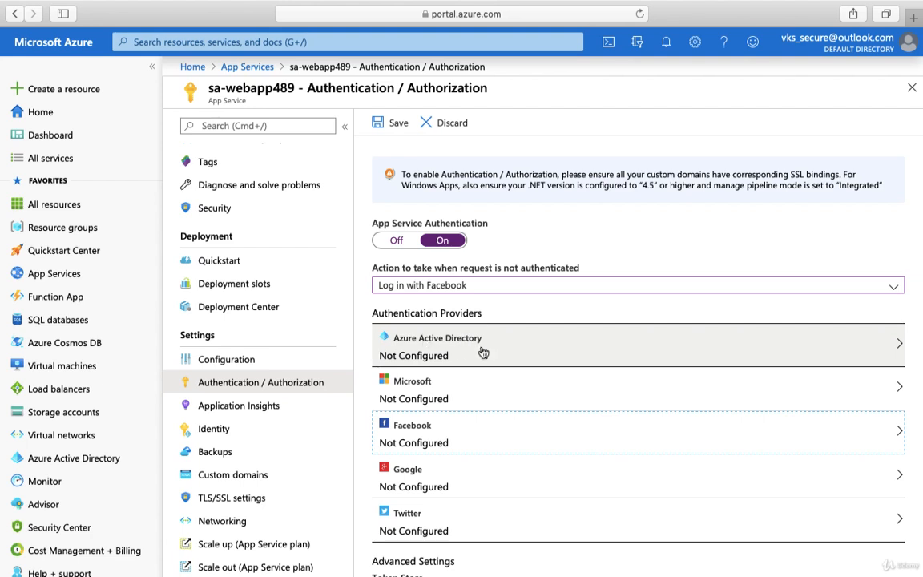
- Set the action for unauthenticated requests to Log in with Azure Active Directory and choose Express management mode for that provider
{"action": "left_click", "coordinate": [475, 288]}
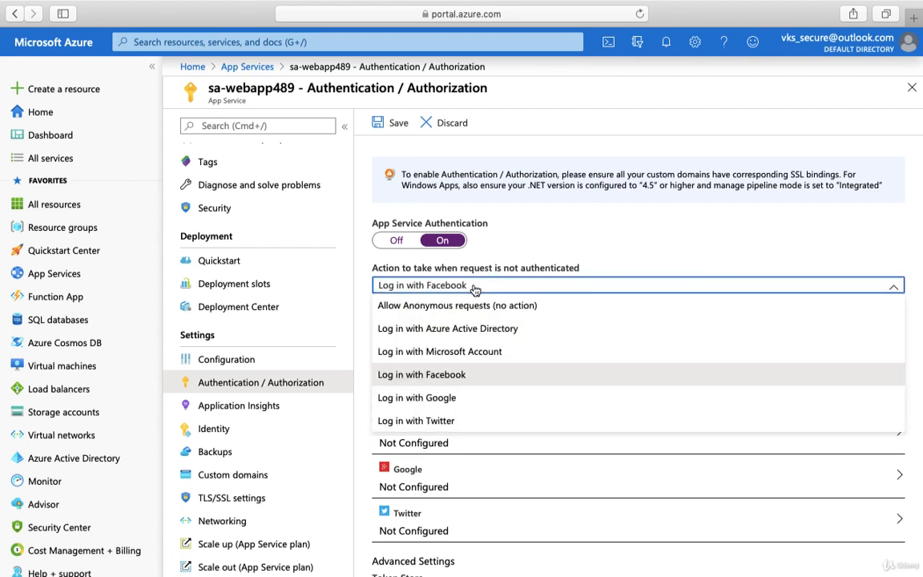
{"action": "left_click", "coordinate": [469, 329]}
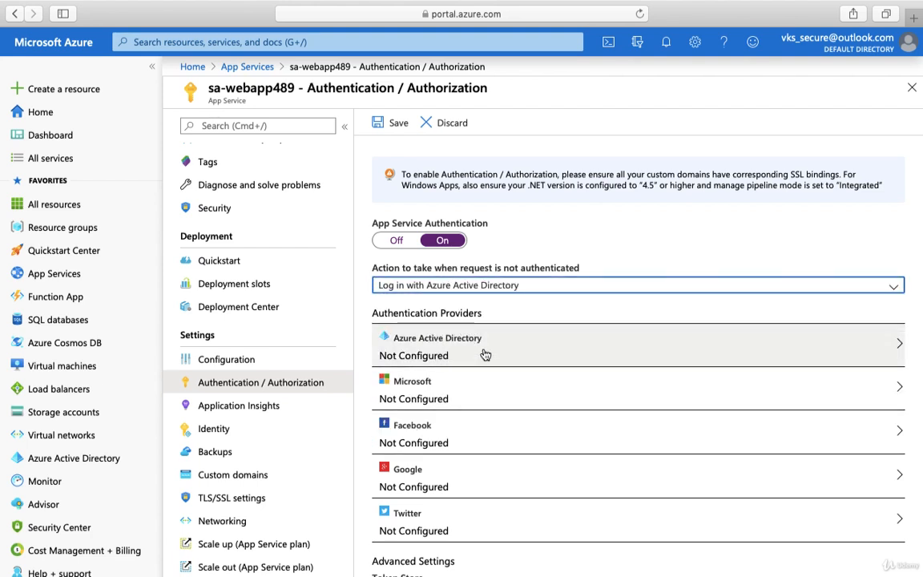
{"action": "left_click", "coordinate": [485, 354]}
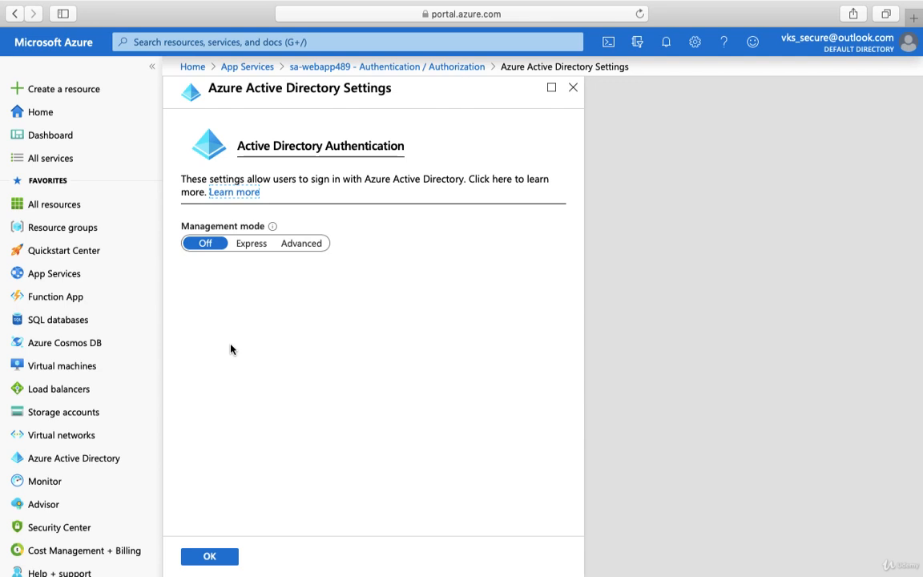
{"action": "left_click", "coordinate": [250, 248]}
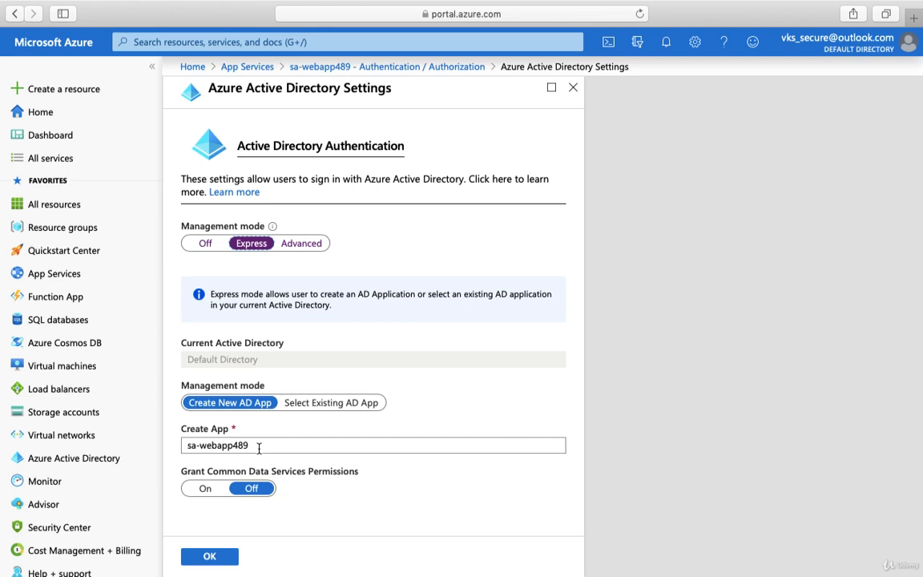
- Look at the Select Existing AD App option and the Advanced management mode, returning to Express with Create New AD App
{"action": "left_click", "coordinate": [313, 410]}
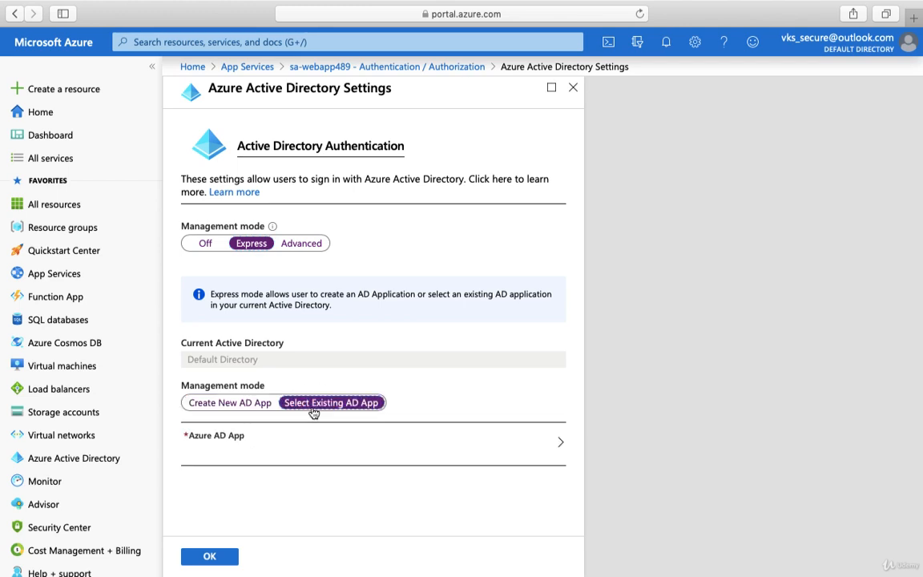
{"action": "left_click", "coordinate": [221, 404]}
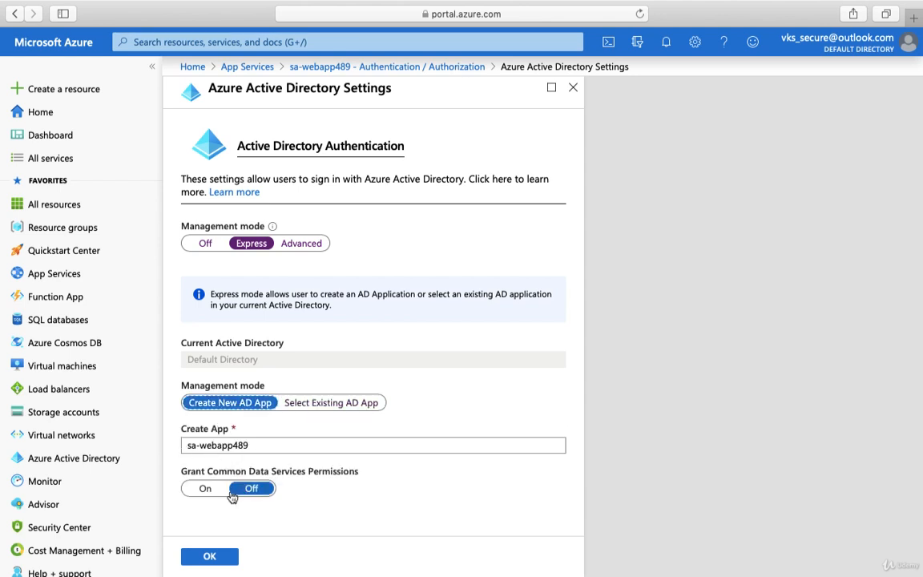
{"action": "left_click", "coordinate": [309, 245]}
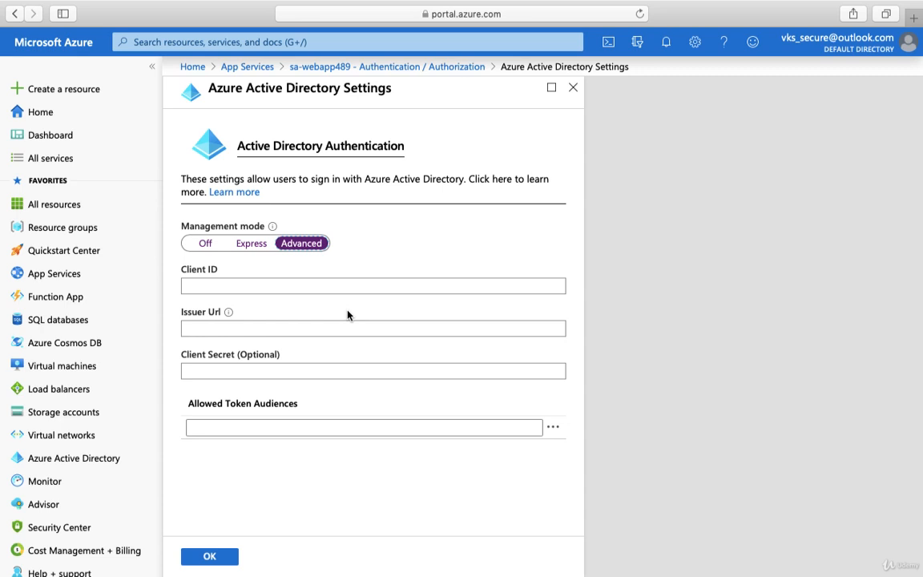
{"action": "left_click", "coordinate": [249, 252]}
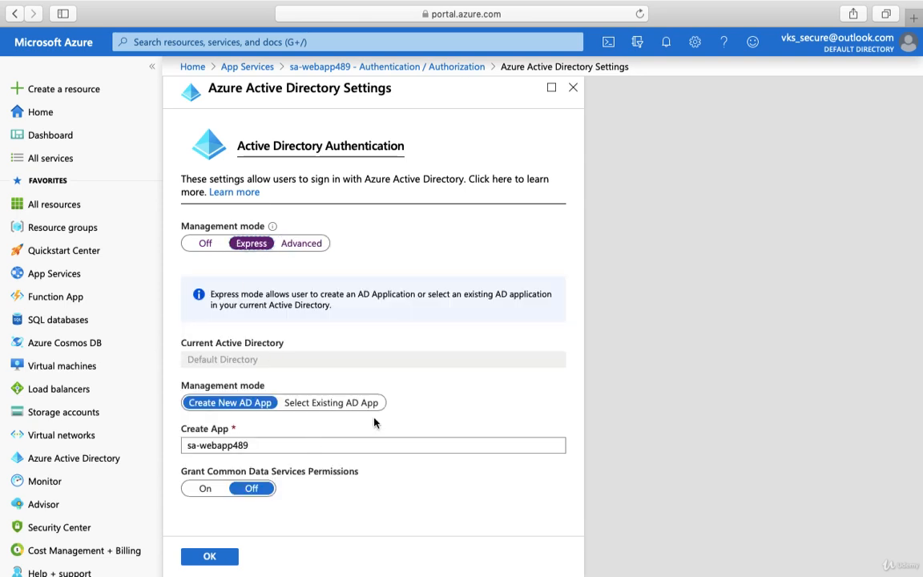
- Confirm the Express settings that create the new AD app sa-webapp489 and save the authentication configuration
{"action": "mouse_move", "coordinate": [273, 229]}
{"action": "left_click", "coordinate": [209, 559]}
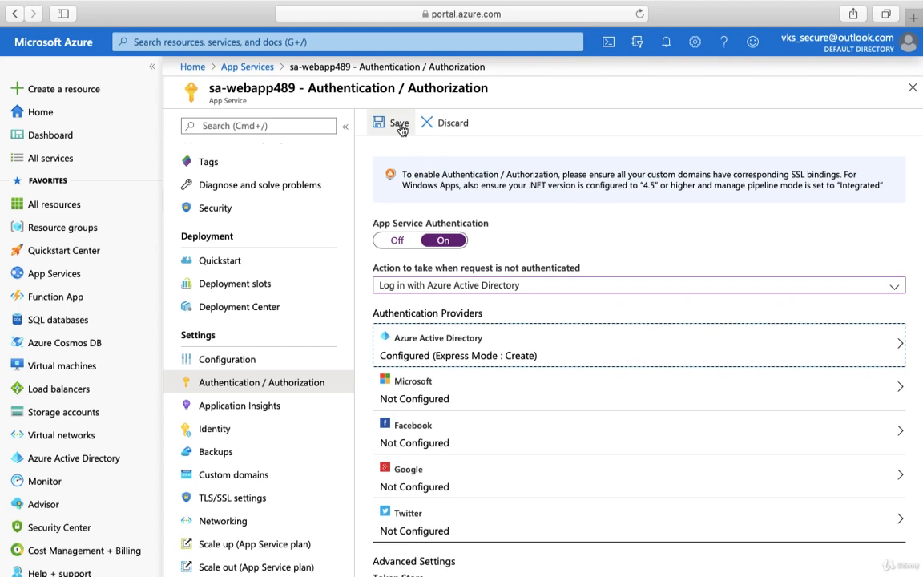
{"action": "left_click", "coordinate": [399, 125]}
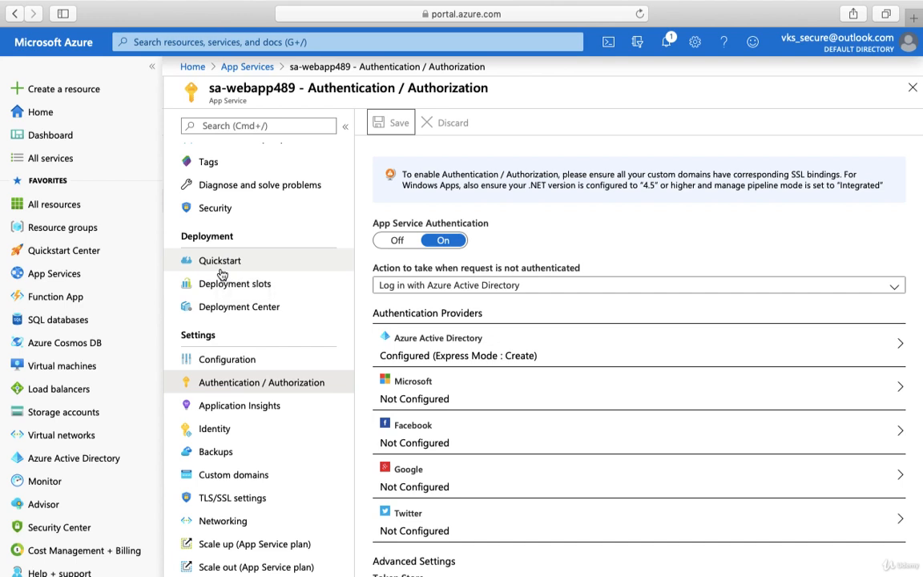
- Copy the web app's URL from its overview and open it in Firefox
{"action": "scroll", "coordinate": [222, 274], "scroll_direction": "up", "scroll_amount": 3}
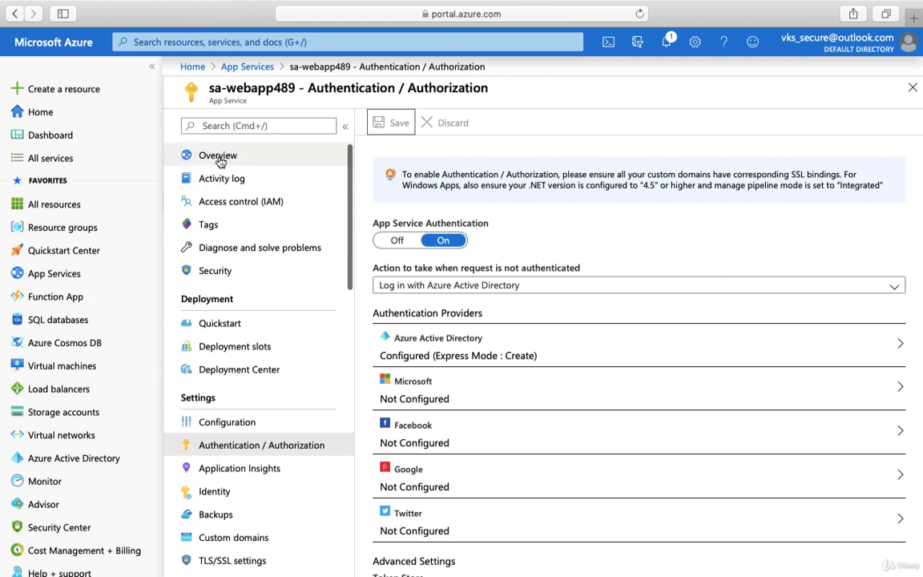
{"action": "left_click", "coordinate": [221, 159]}
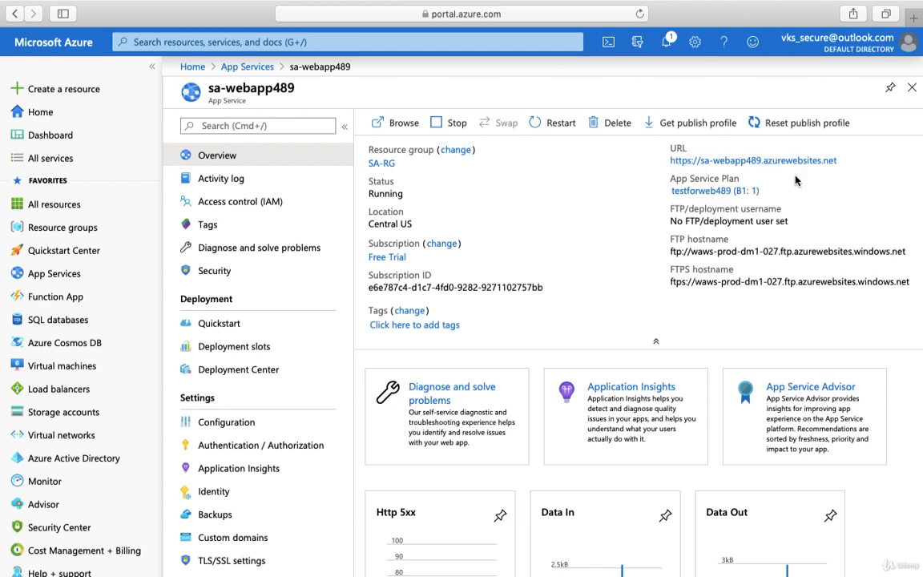
{"action": "left_click", "coordinate": [842, 163]}
{"action": "mouse_move", "coordinate": [451, 562]}
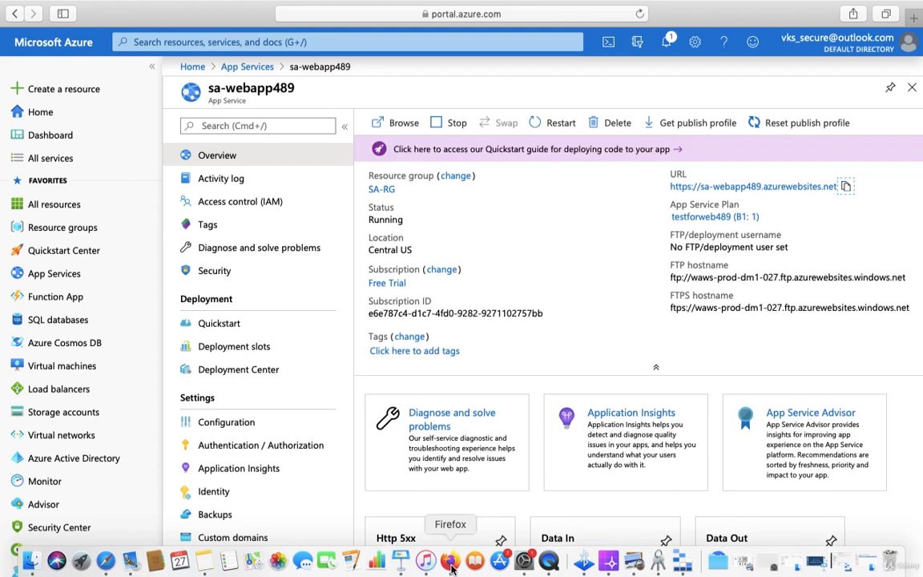
{"action": "left_click", "coordinate": [451, 566]}
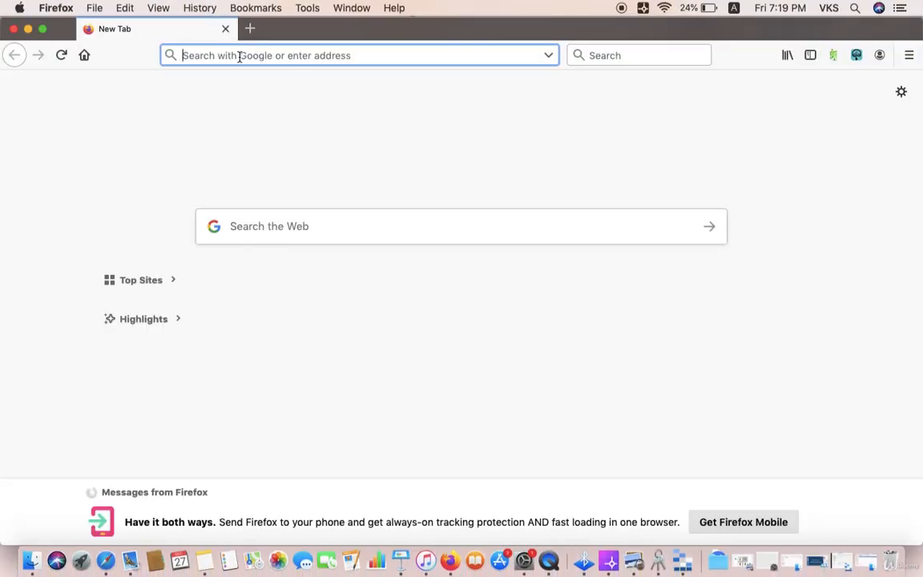
{"action": "key", "text": "super+v"}
{"action": "key", "text": "Return"}
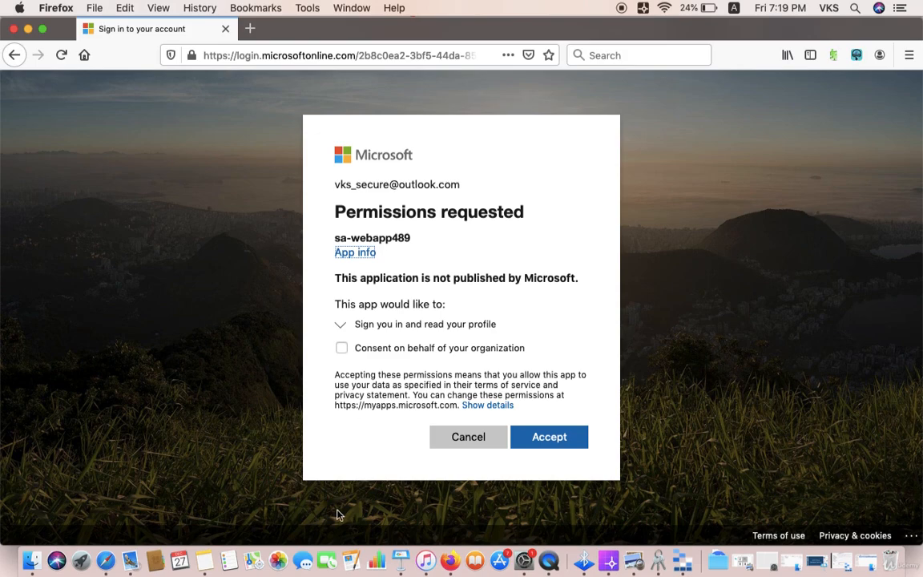
- Switch back to Safari, open the copied URL in a new tab, and accept the permissions sa-webapp489 requests
{"action": "left_click", "coordinate": [107, 566]}
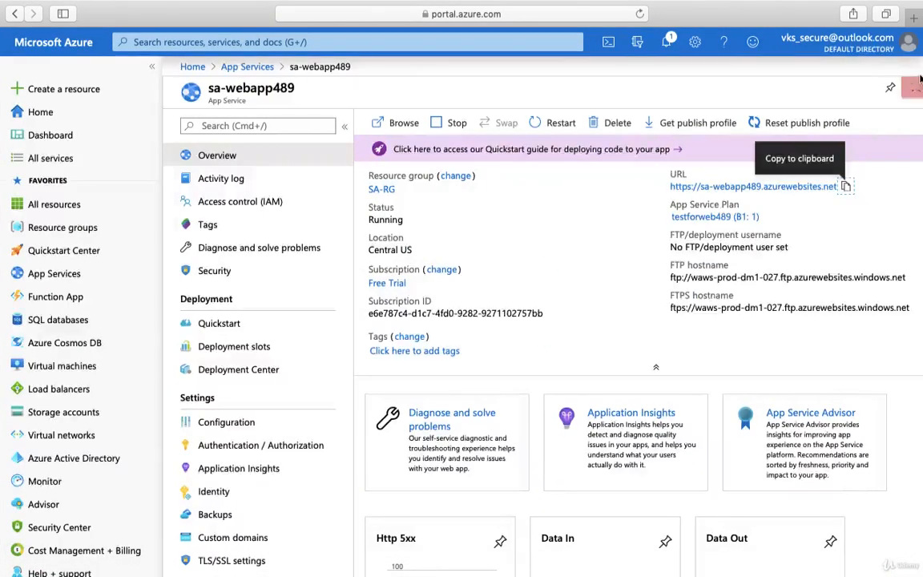
{"action": "left_click", "coordinate": [913, 17]}
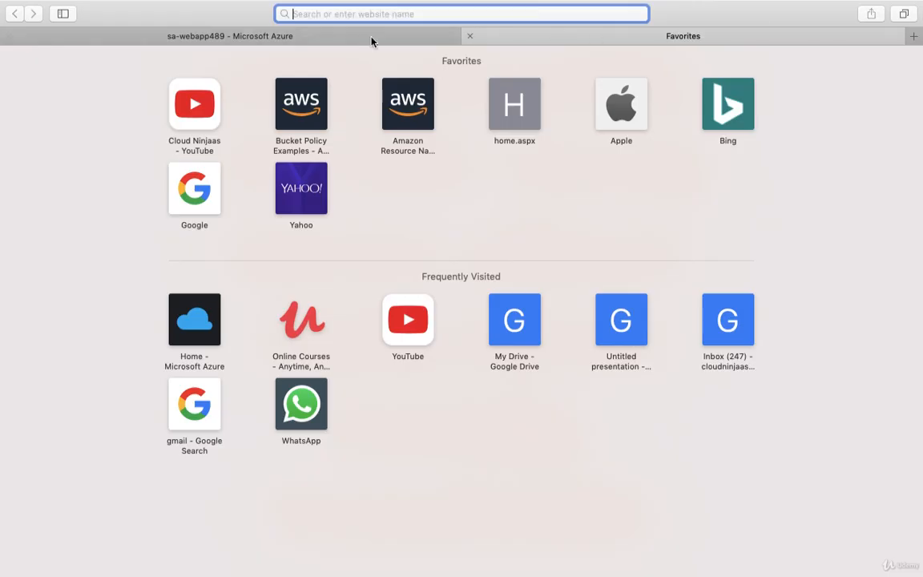
{"action": "key", "text": "super+v"}
{"action": "key", "text": "Return"}
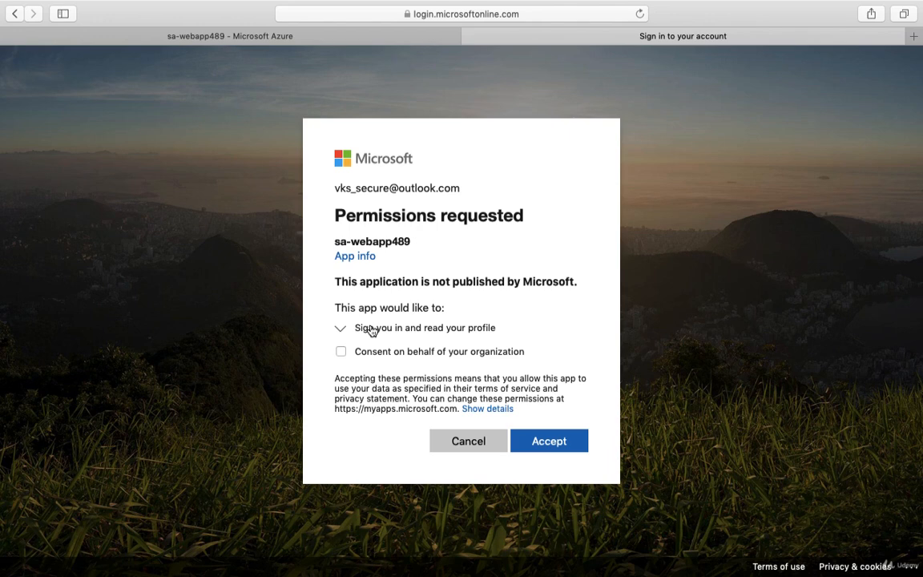
{"action": "left_click", "coordinate": [550, 443]}
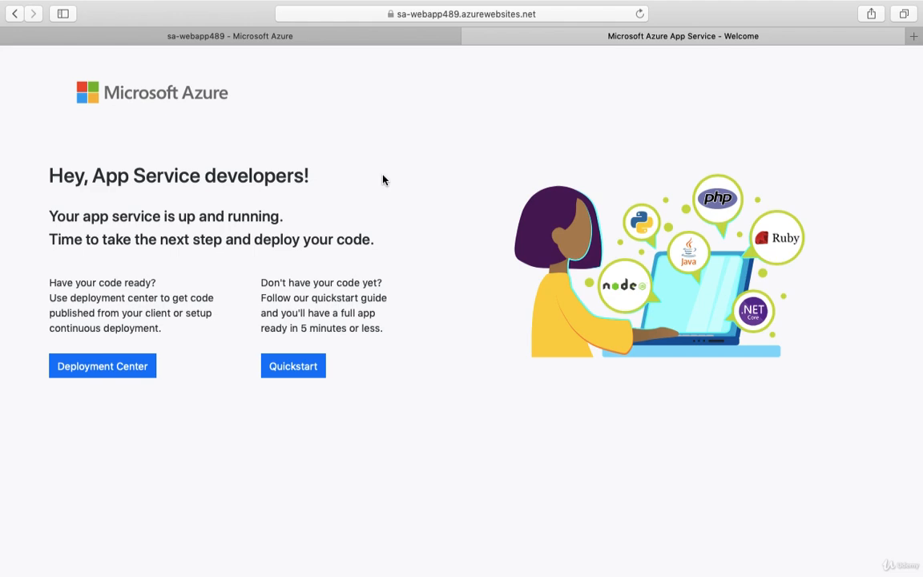
- In Firefox, decline the permissions request for sa-webapp489 and clear the browser history for the time range Everything
{"action": "left_click", "coordinate": [450, 560]}
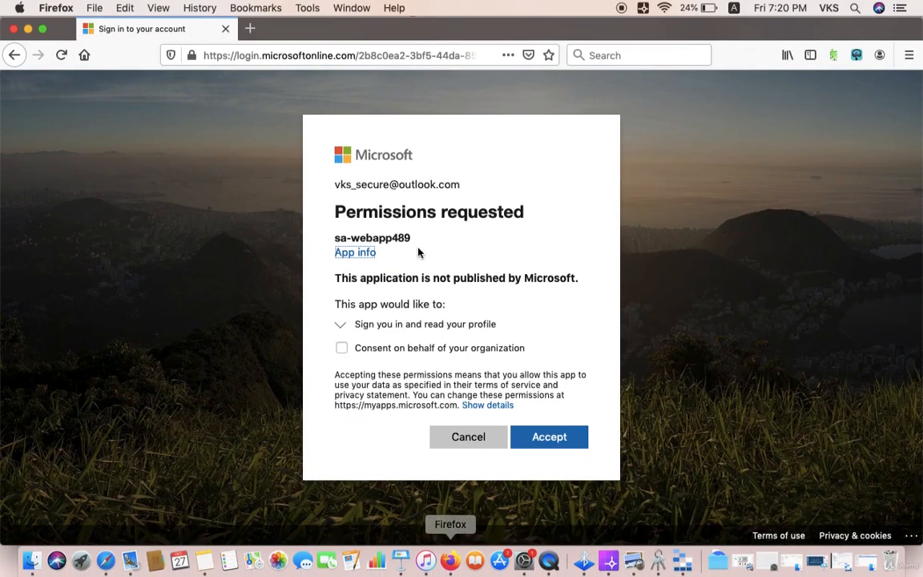
{"action": "left_click", "coordinate": [471, 436]}
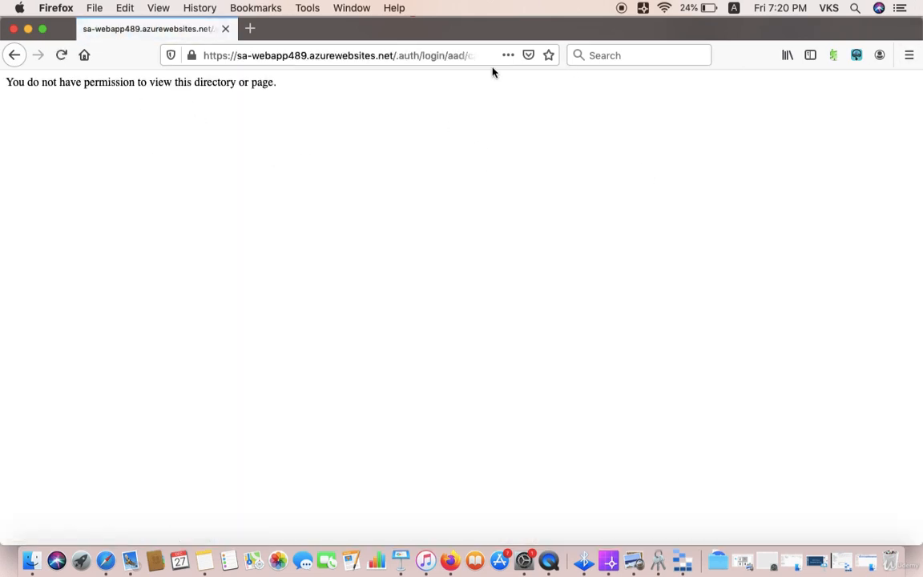
{"action": "left_click", "coordinate": [197, 9]}
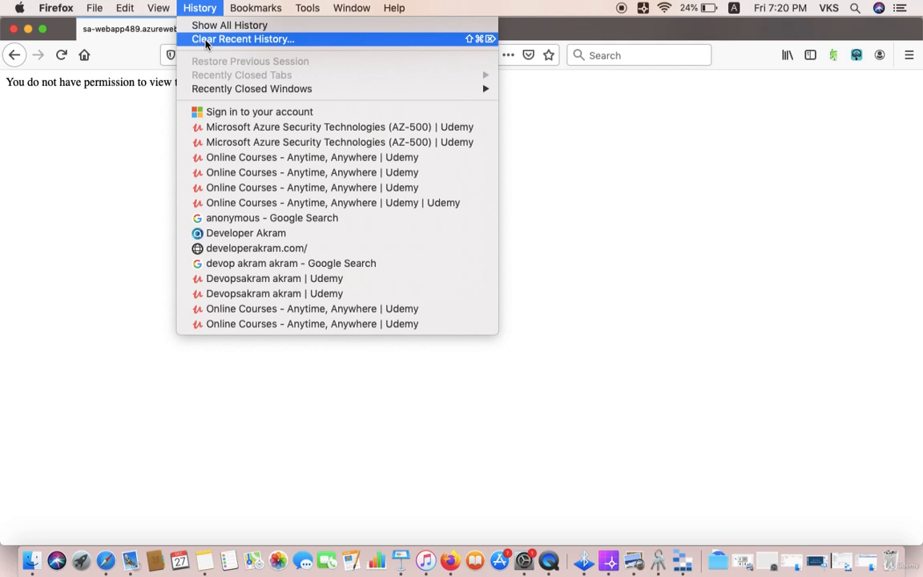
{"action": "left_click", "coordinate": [206, 40]}
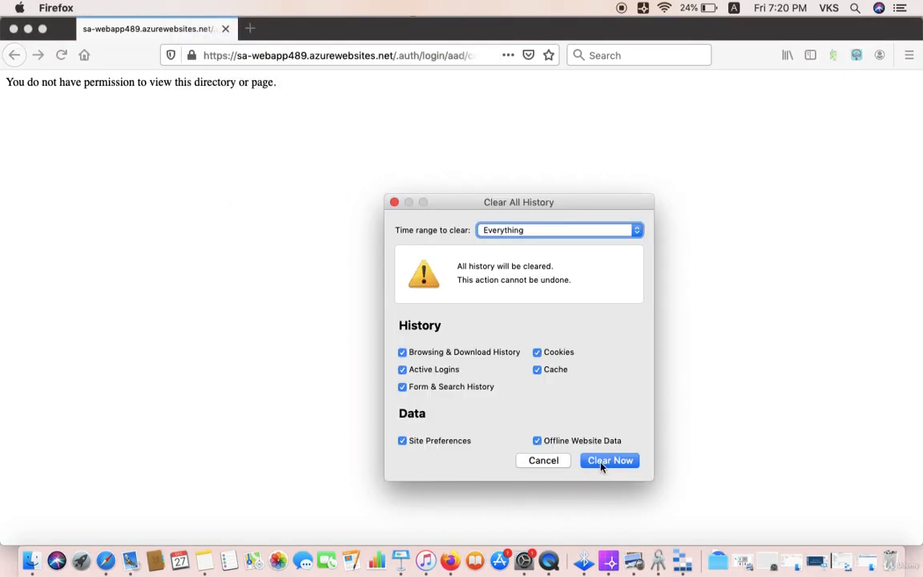
{"action": "left_click", "coordinate": [601, 463]}
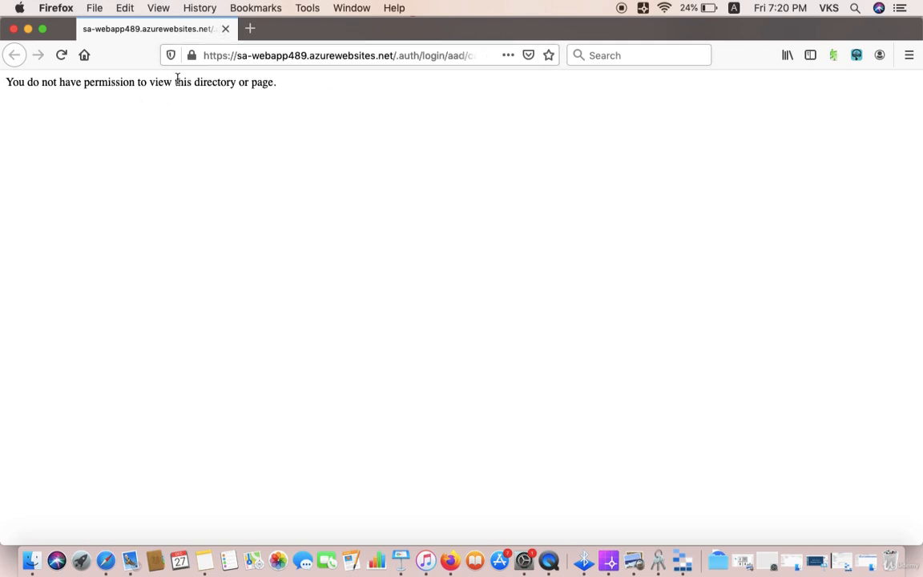
- Load the web app's copied URL again in the current Firefox tab
{"action": "left_click", "coordinate": [443, 54]}
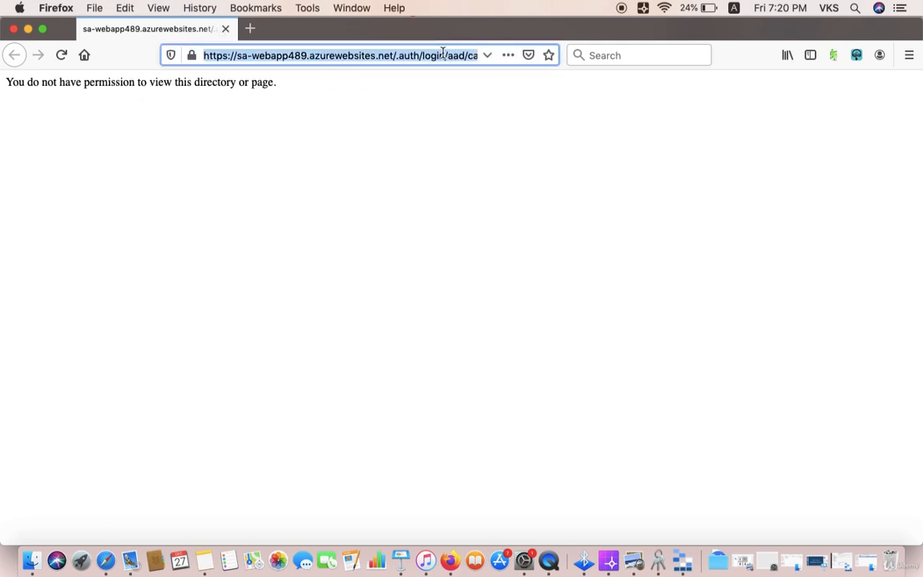
{"action": "key", "text": "super+v"}
{"action": "key", "text": "Return"}
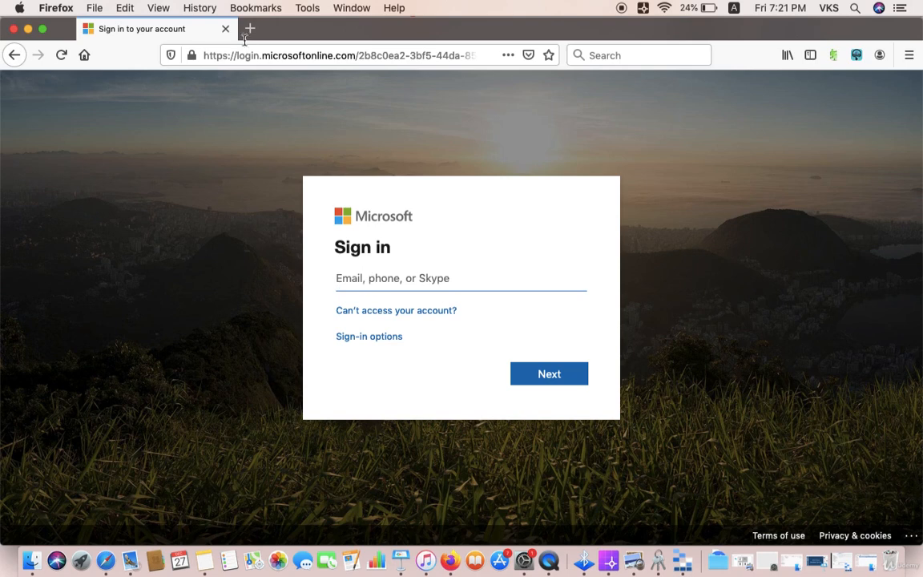
- Sign in to the Microsoft account by entering the account's e-mail address and submitting the account password
{"action": "left_click", "coordinate": [201, 9]}
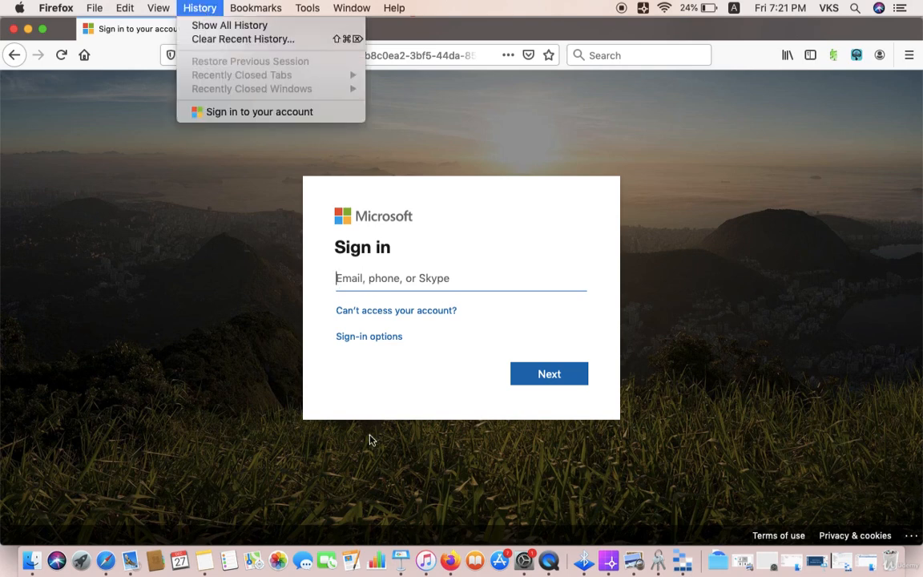
{"action": "left_click", "coordinate": [405, 277]}
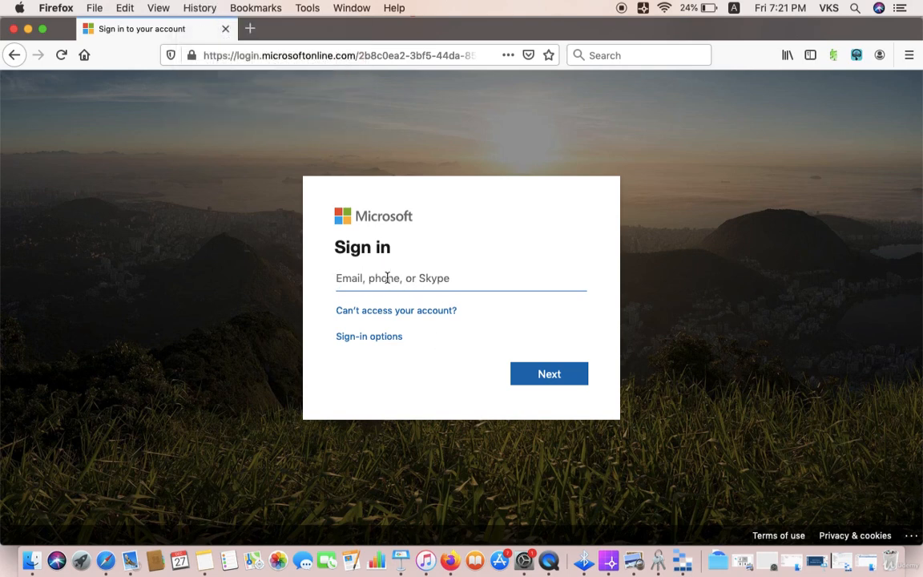
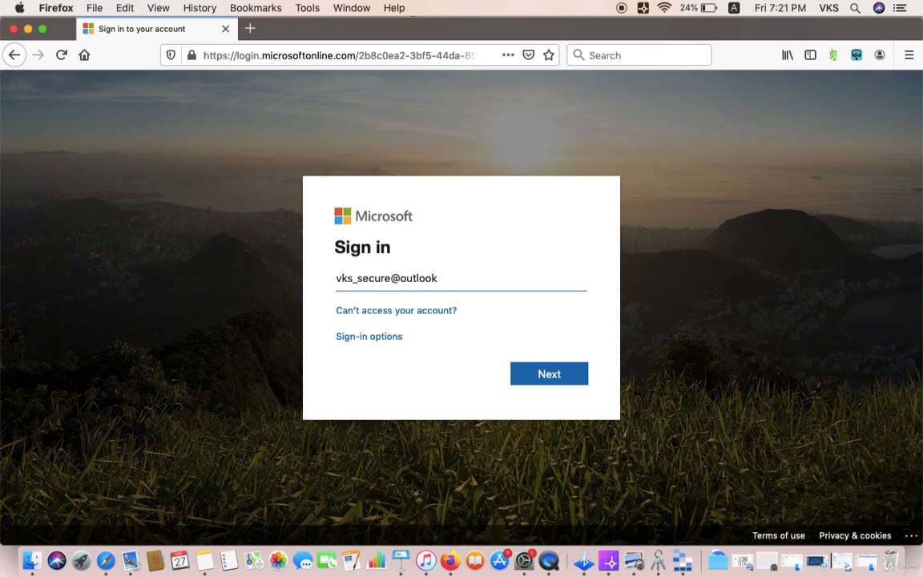
{"action": "left_click", "coordinate": [542, 380]}
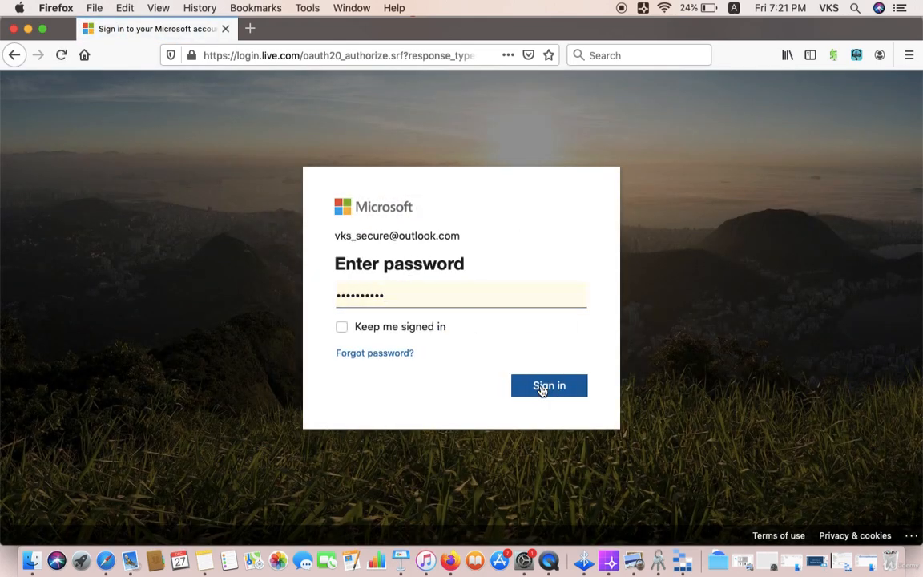
{"action": "left_click", "coordinate": [541, 385]}
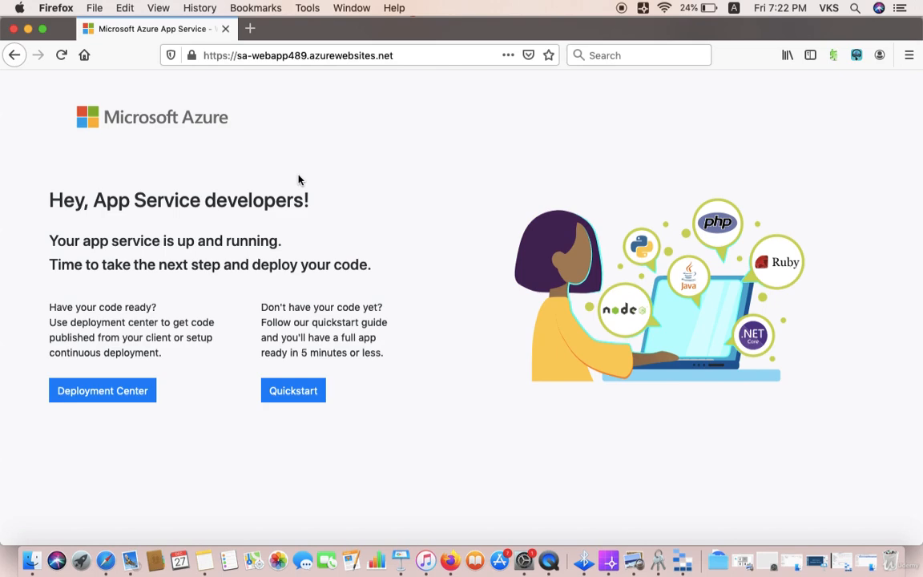
- Switch back to Safari and return to the sa-webapp489 overview in the Azure portal
{"action": "left_click", "coordinate": [105, 560]}
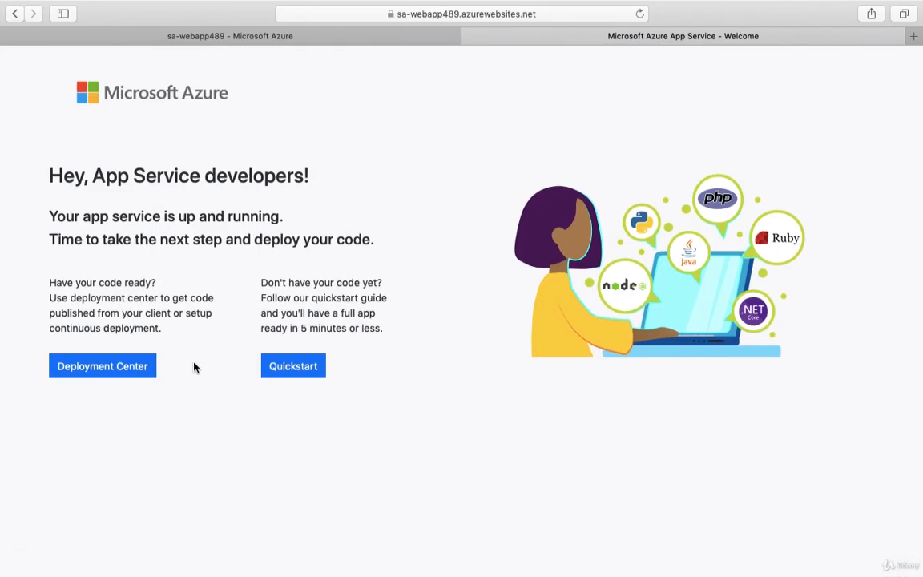
{"action": "left_click", "coordinate": [285, 36]}
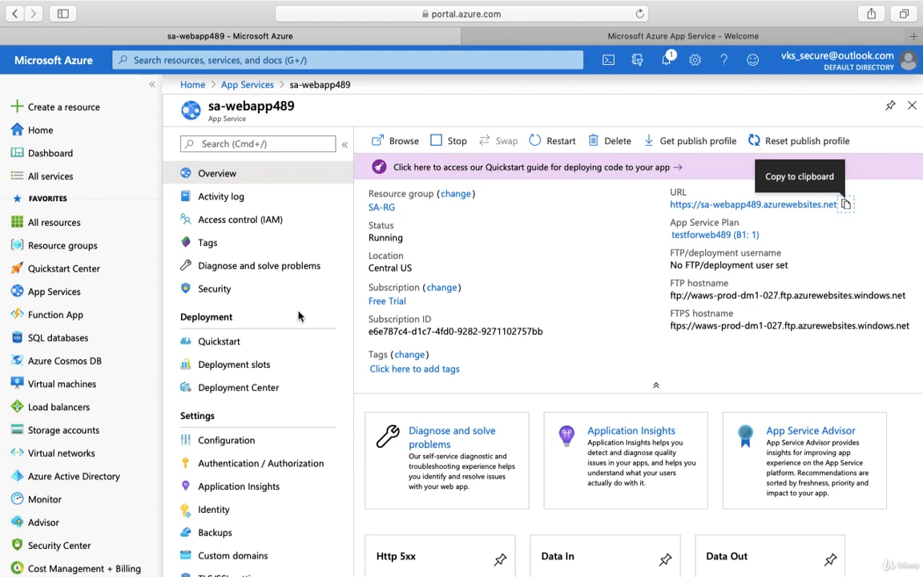
{"action": "mouse_move", "coordinate": [410, 328]}
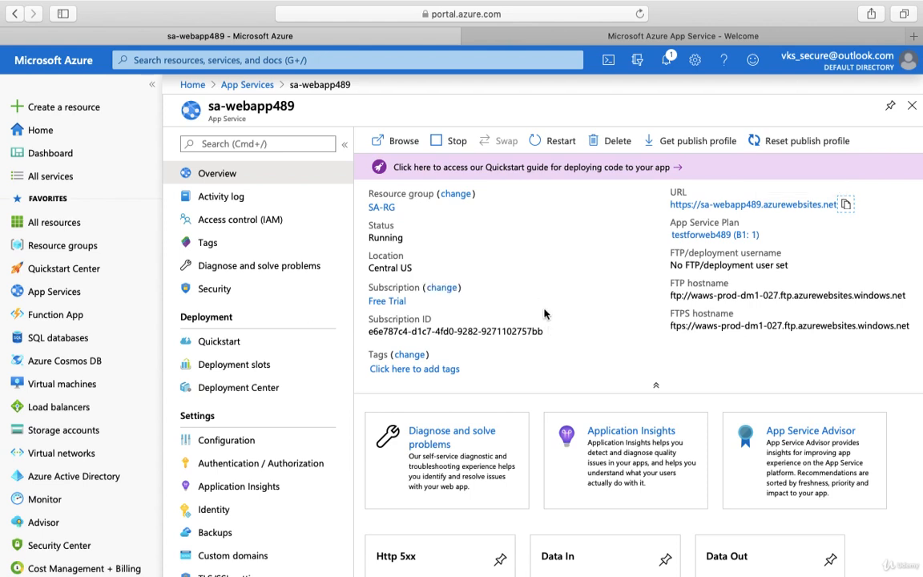